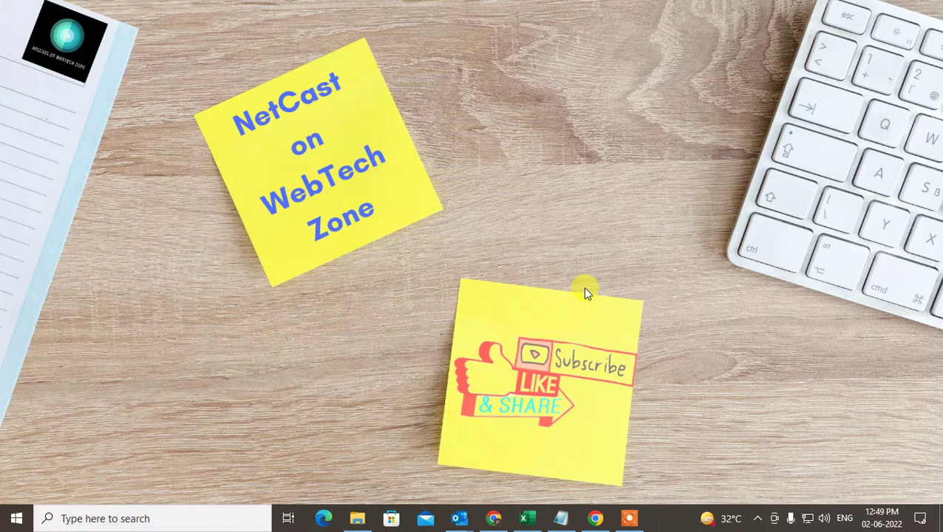
Refresh the desktop and bring up Outlook's Inbox showing the Microsoft account team message.
right_click(496, 123)
left_click(571, 159)
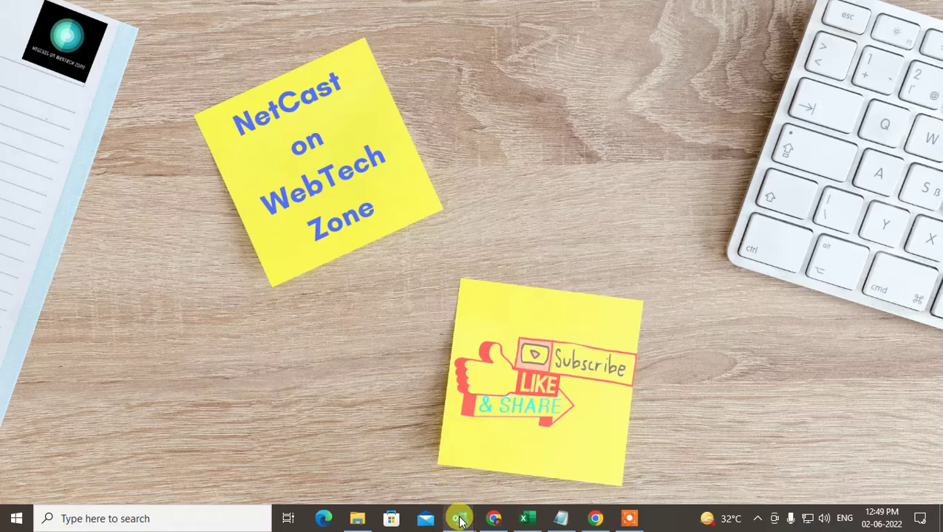
mouse_move(460, 521)
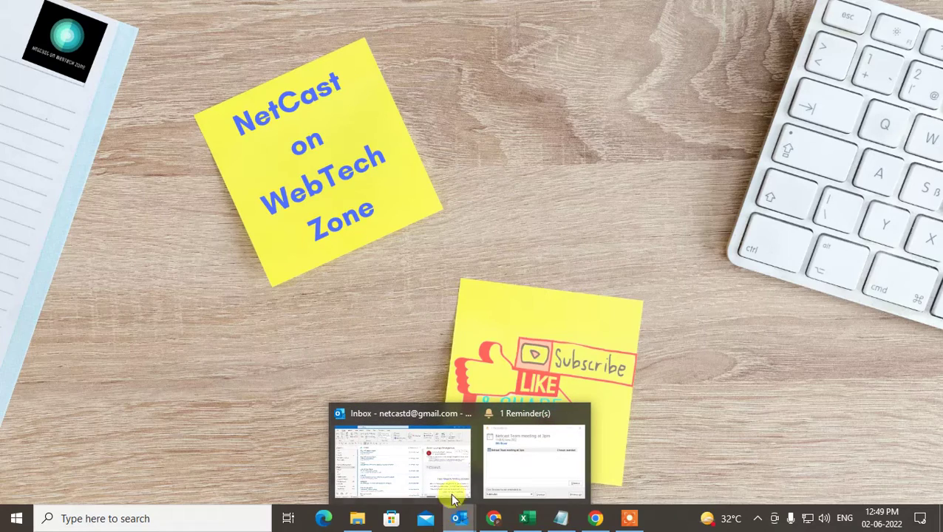
left_click(444, 477)
left_click(268, 194)
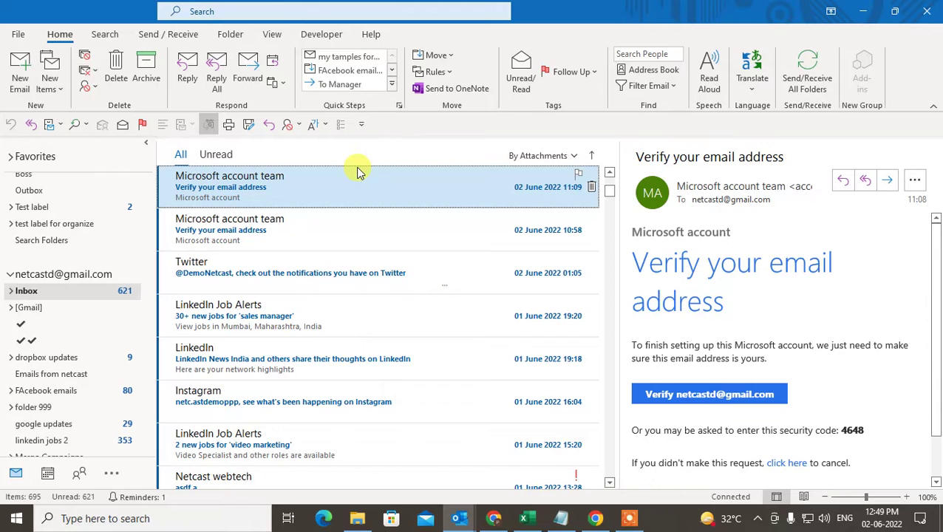
Read the older Microsoft account team message and try the Rules move option for that sender.
left_click(437, 230)
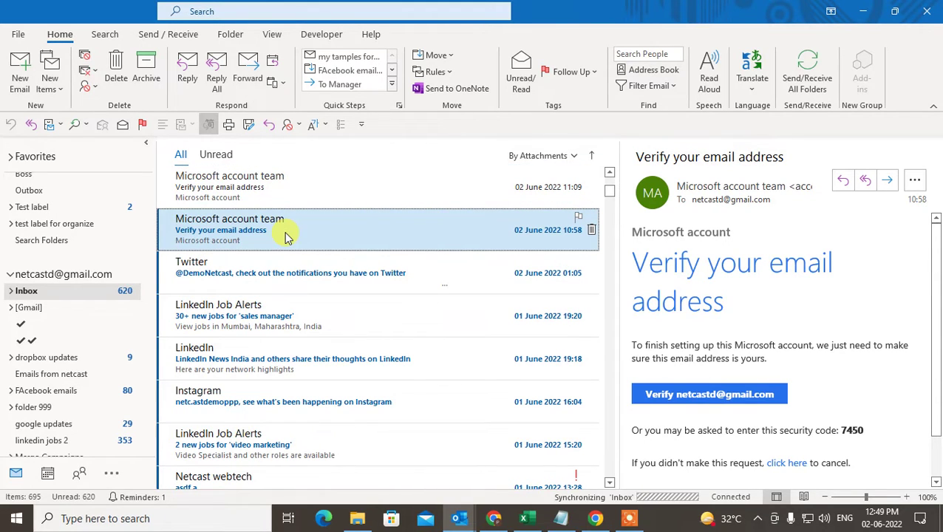
left_click(435, 72)
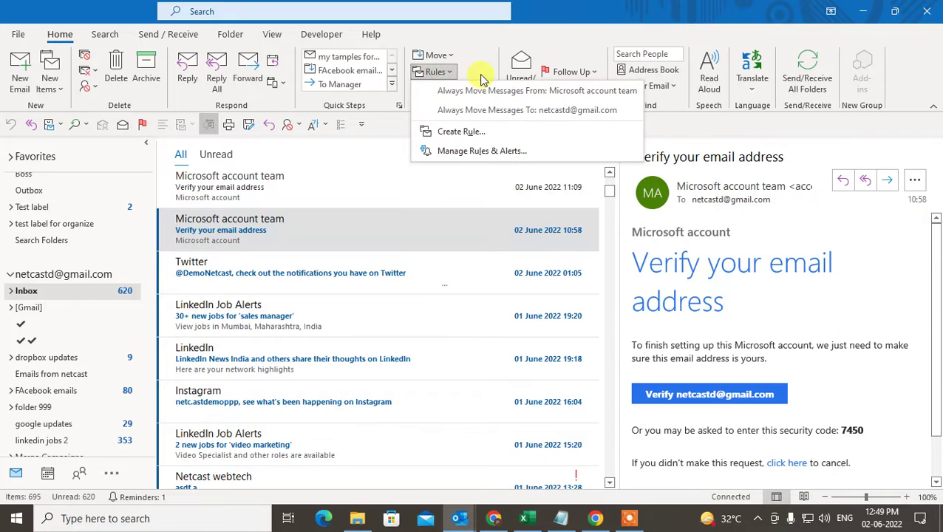
left_click(484, 91)
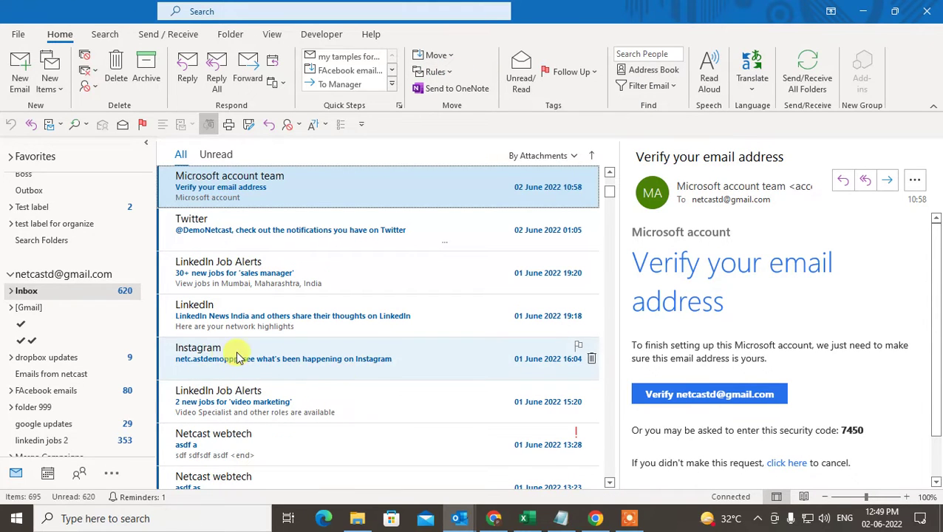
View the Instagram message in its own window to check its sender, then close it.
double_click(222, 358)
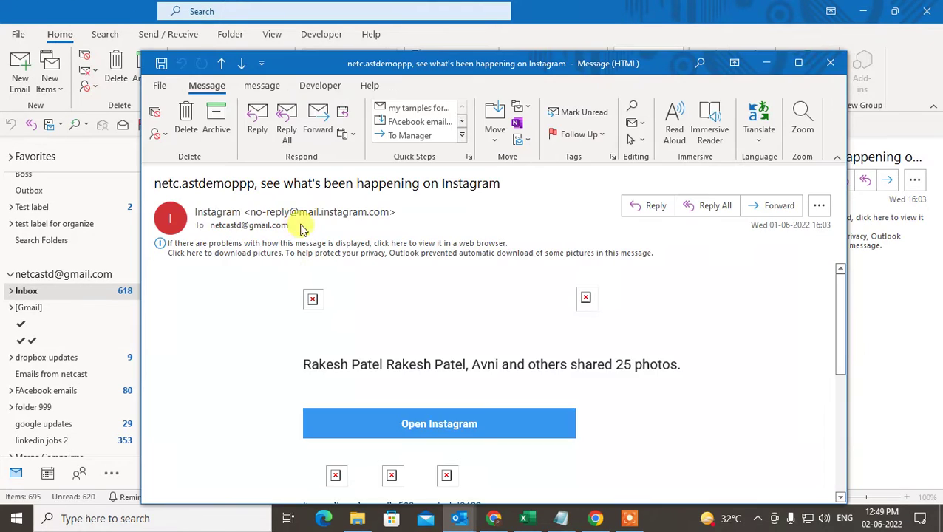
left_click(819, 205)
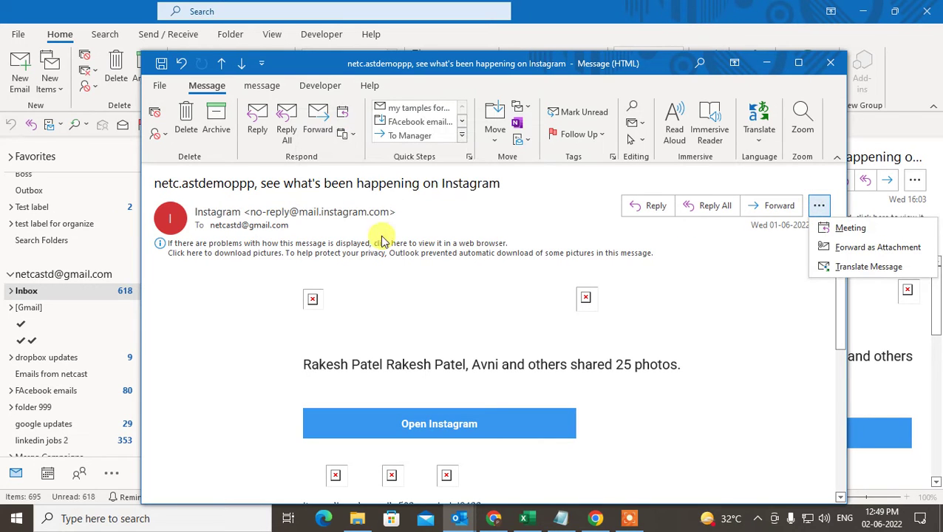
left_click(831, 63)
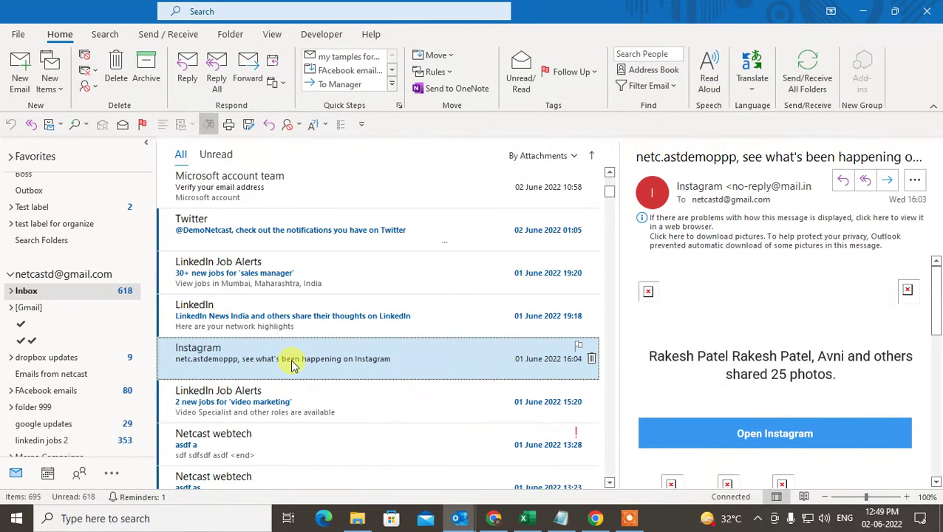
Start an 'Always Move Messages From: Instagram' rule from the message's context menu.
right_click(281, 366)
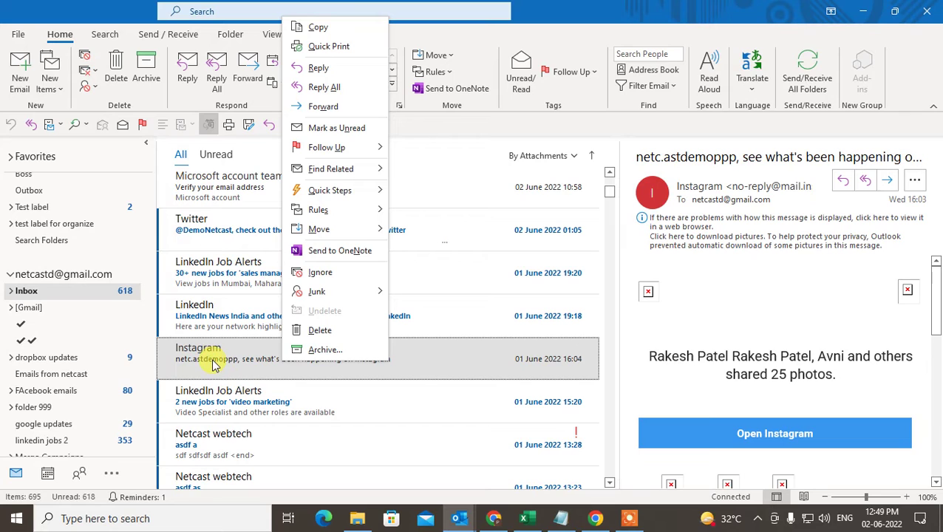
mouse_move(380, 210)
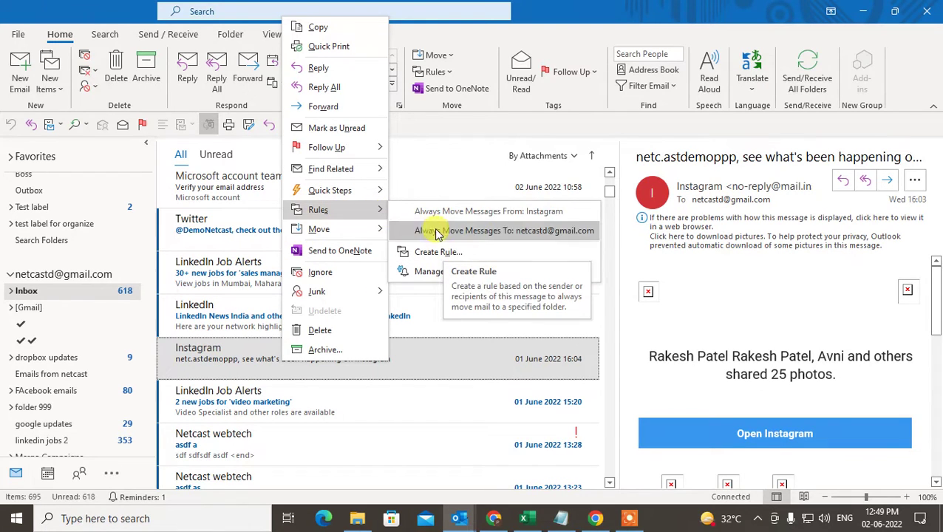
left_click(542, 212)
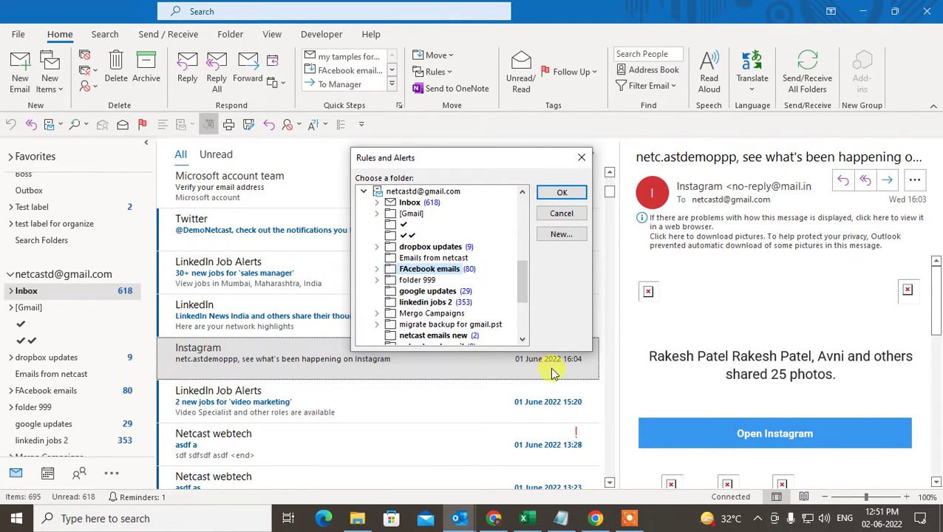
Browse destination folders (netcast projjects 11, sent email to netcast, Notes), then select the hotmail account.
scroll(399, 214, "down", 3)
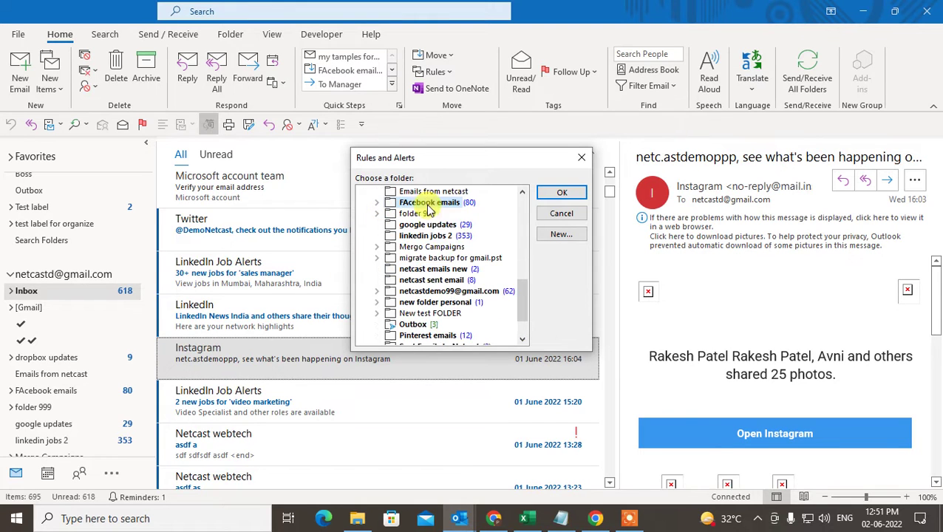
scroll(421, 222, "up", 5)
scroll(414, 225, "up", 3)
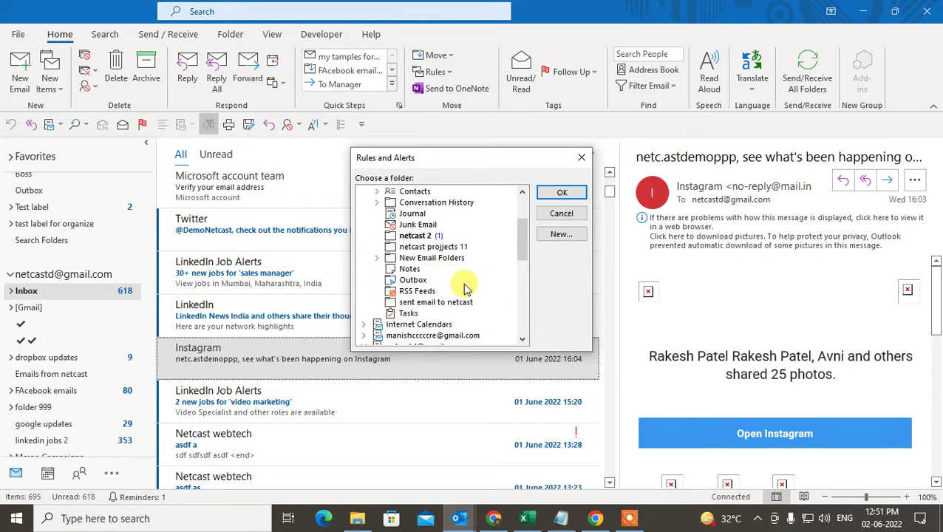
scroll(432, 236, "down", 3)
scroll(438, 257, "up", 4)
left_click(435, 279)
scroll(448, 305, "down", 1)
left_click(451, 303)
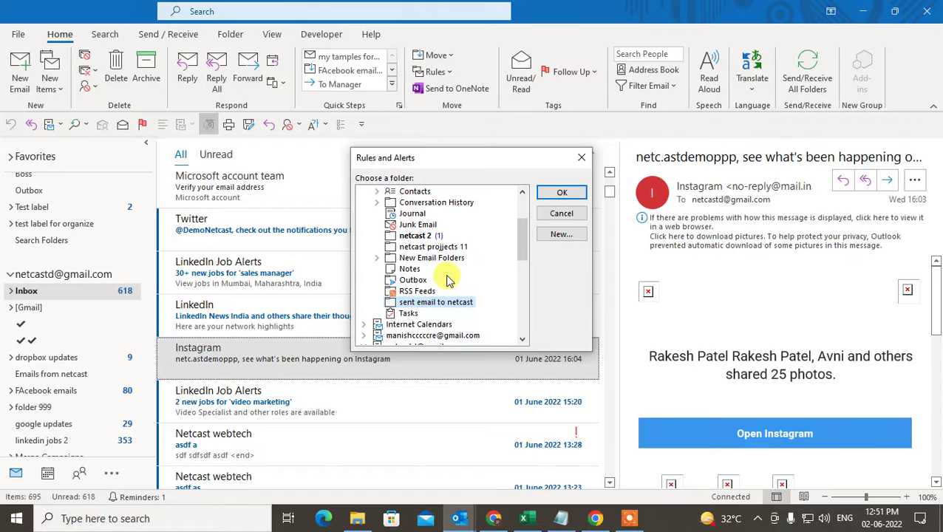
left_click(409, 269)
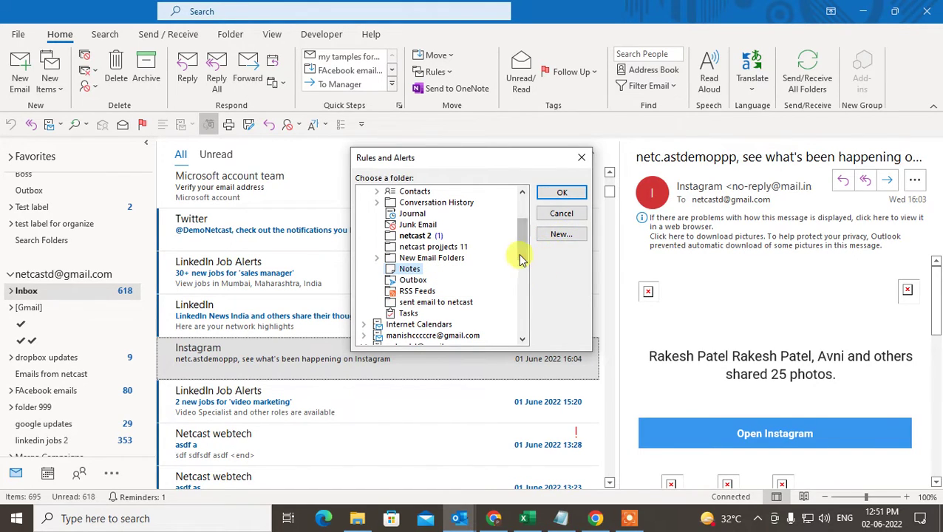
scroll(520, 255, "up", 3)
left_click(416, 192)
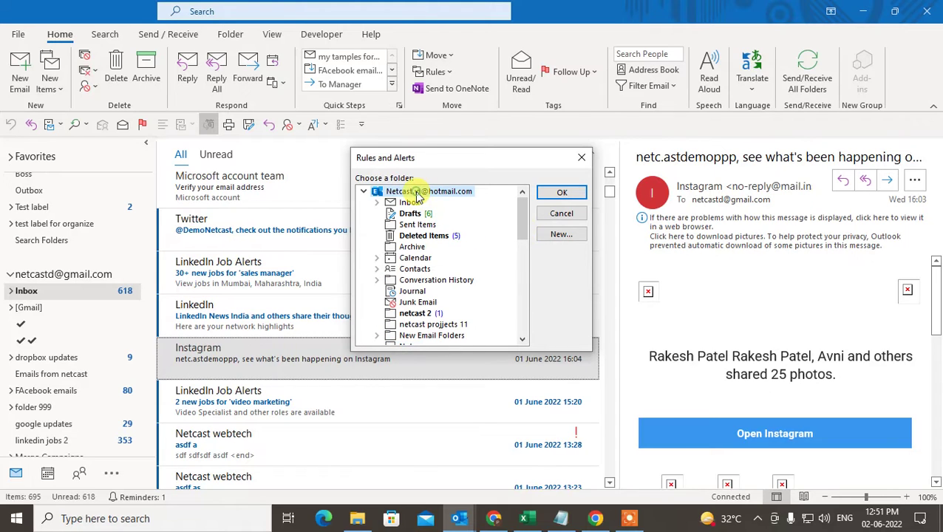
Create an 'Instgram Eamil' folder under hotmail and confirm it as the rule's destination.
left_click(559, 235)
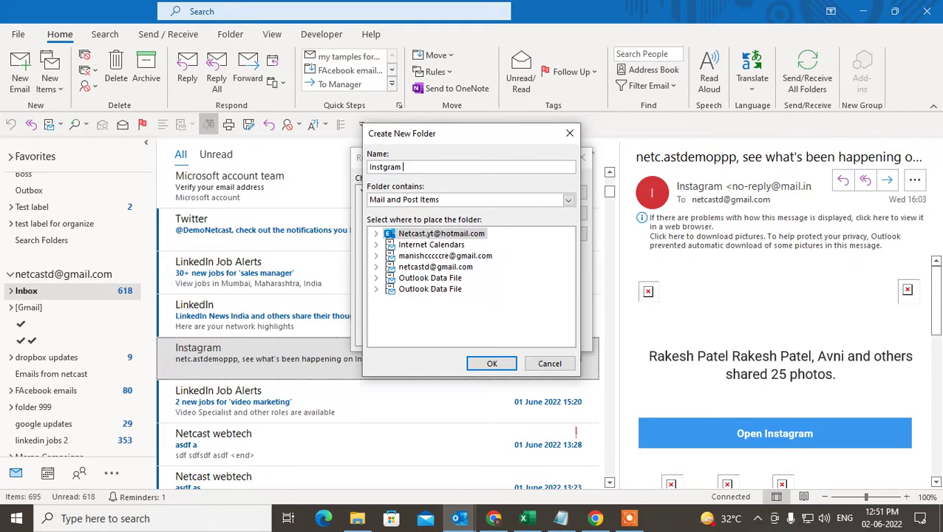
left_click(489, 362)
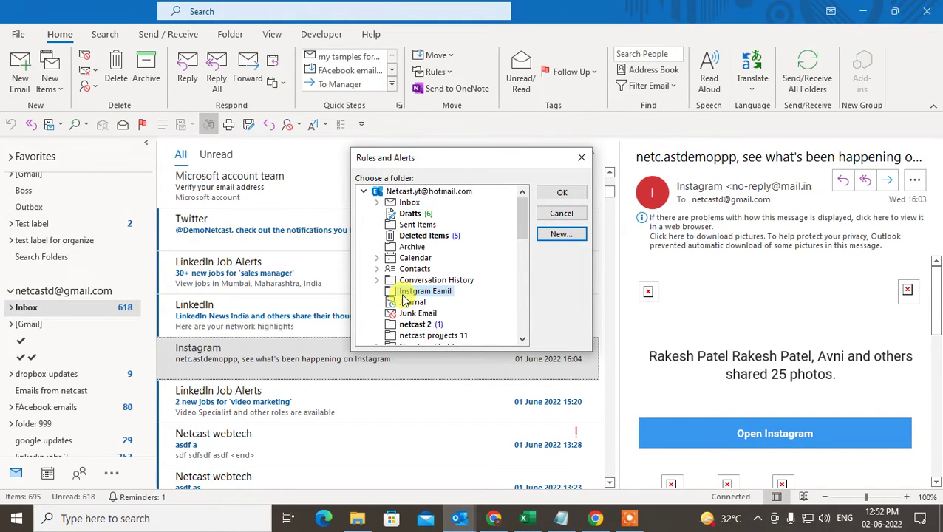
left_click(560, 194)
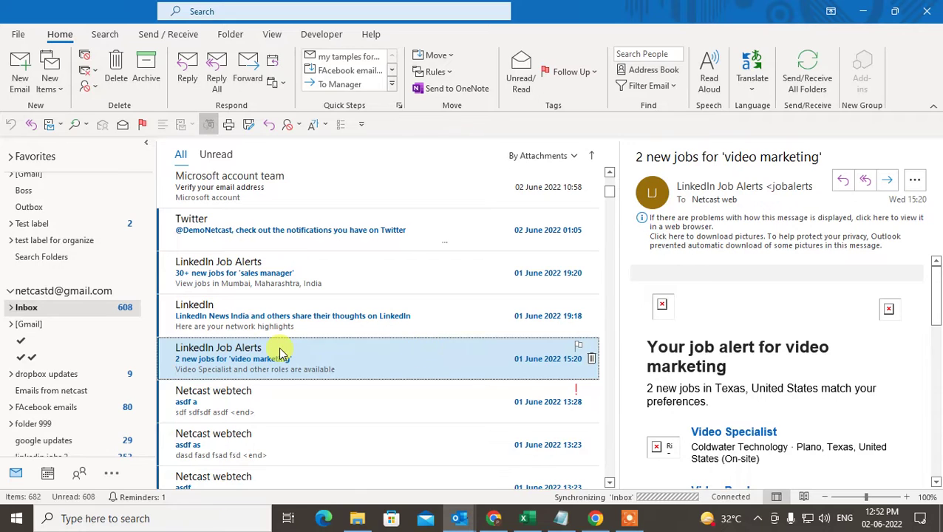
Scroll the folder pane up and down looking for the Instgram Eamil folder.
scroll(84, 369, "down", 3)
scroll(104, 376, "down", 1)
scroll(102, 374, "up", 2)
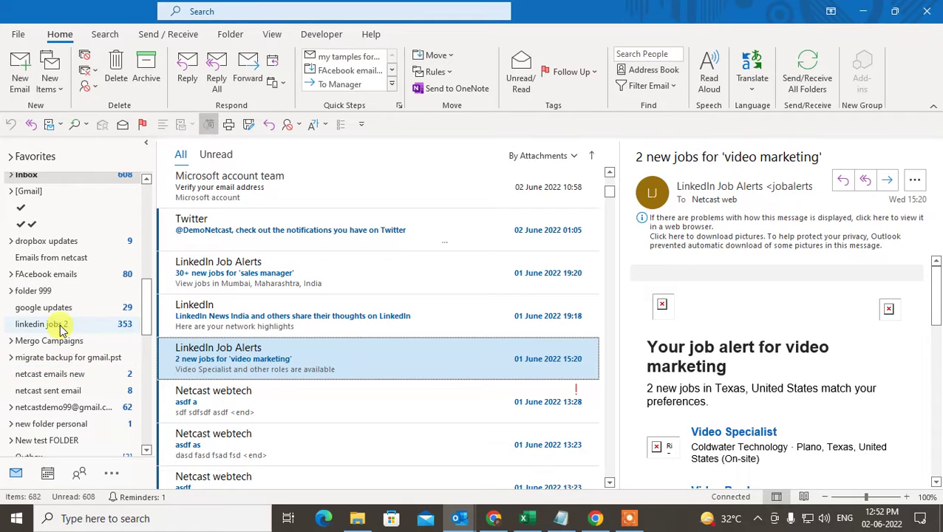
scroll(59, 326, "up", 2)
scroll(54, 357, "down", 5)
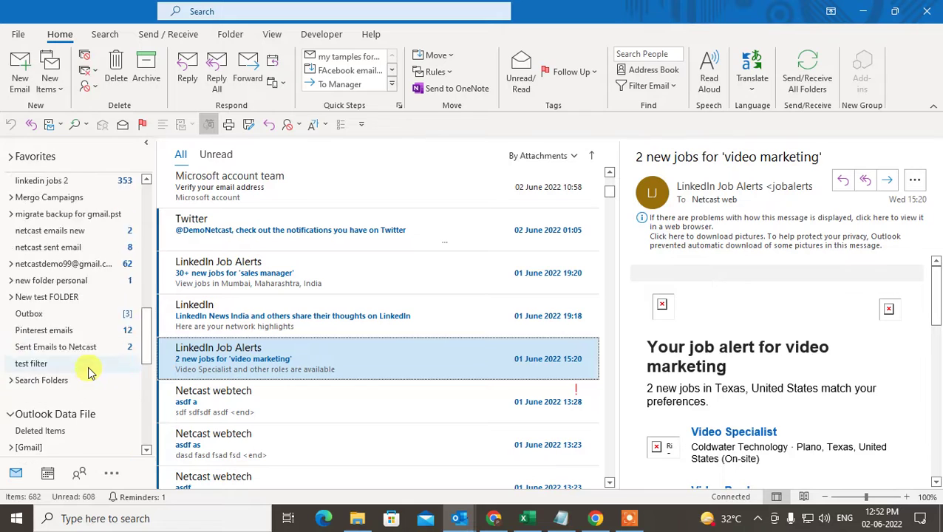
scroll(33, 303, "up", 2)
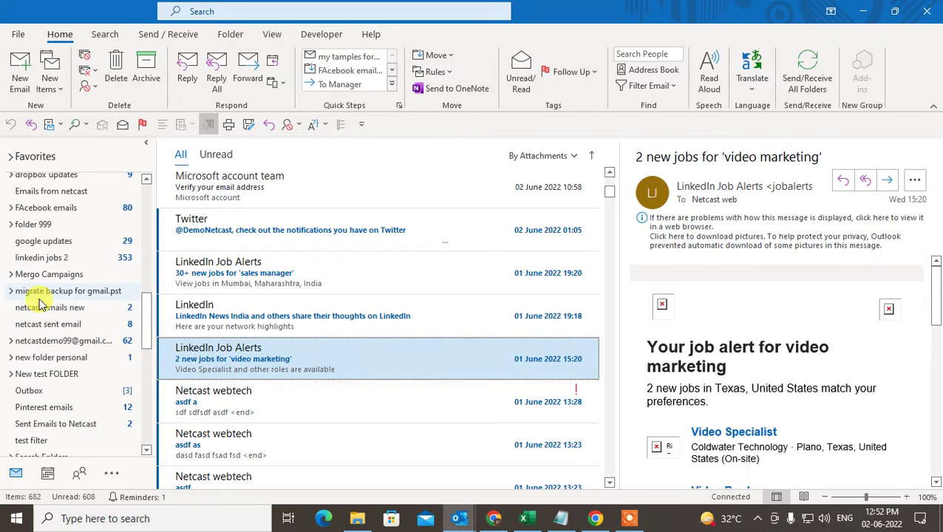
Select the Instgram Eamil folder to see the 13 moved Instagram messages.
scroll(41, 304, "up", 10)
left_click(52, 303)
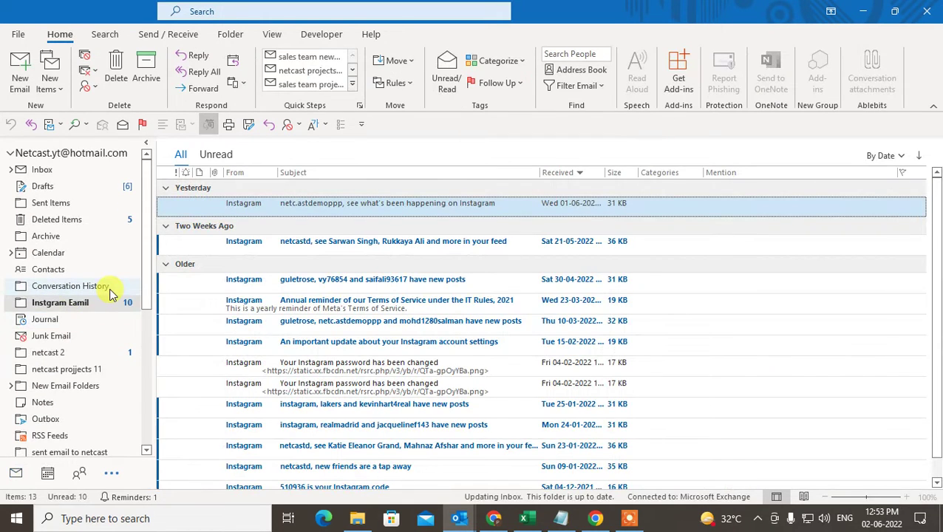
left_click(52, 304)
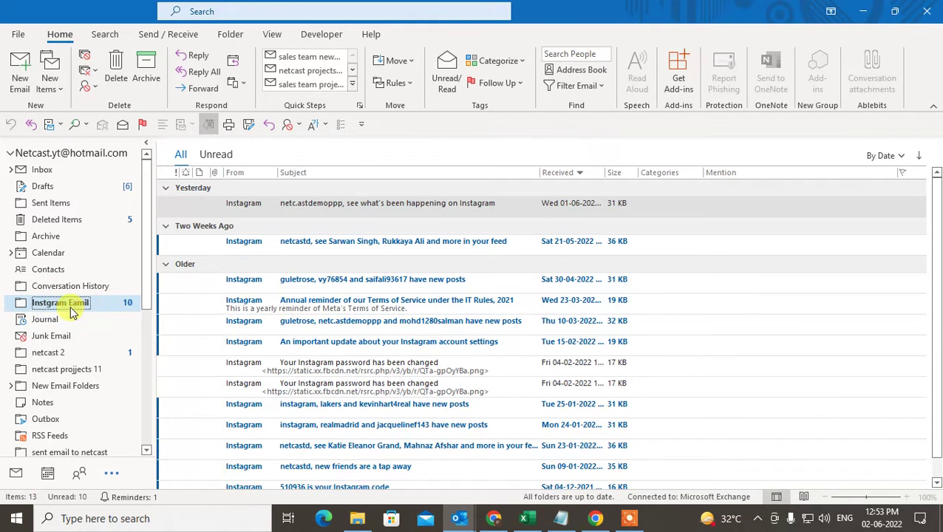
scroll(363, 216, "down", 1)
scroll(416, 303, "up", 1)
Scroll back up the folder pane and return to the Inbox.
left_click(104, 309)
scroll(369, 355, "down", 1)
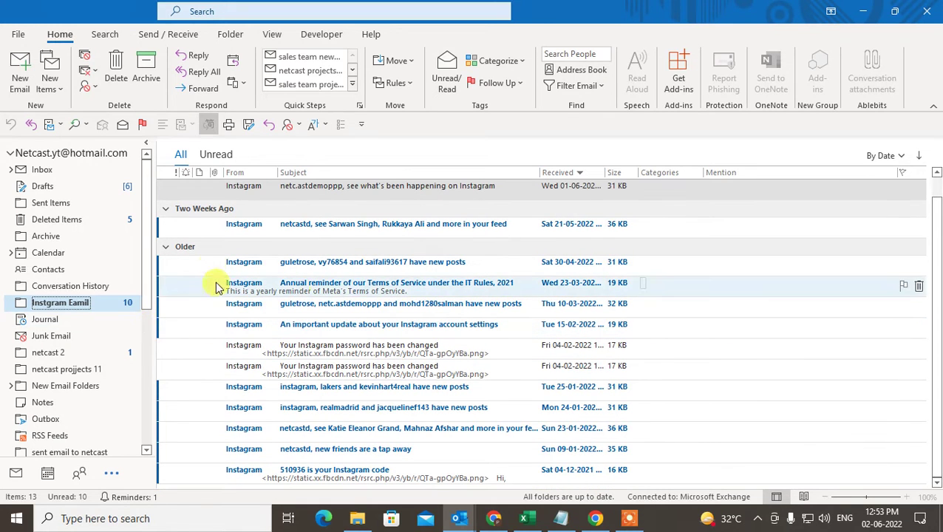
left_click_drag(150, 204, 154, 306)
scroll(118, 347, "up", 3)
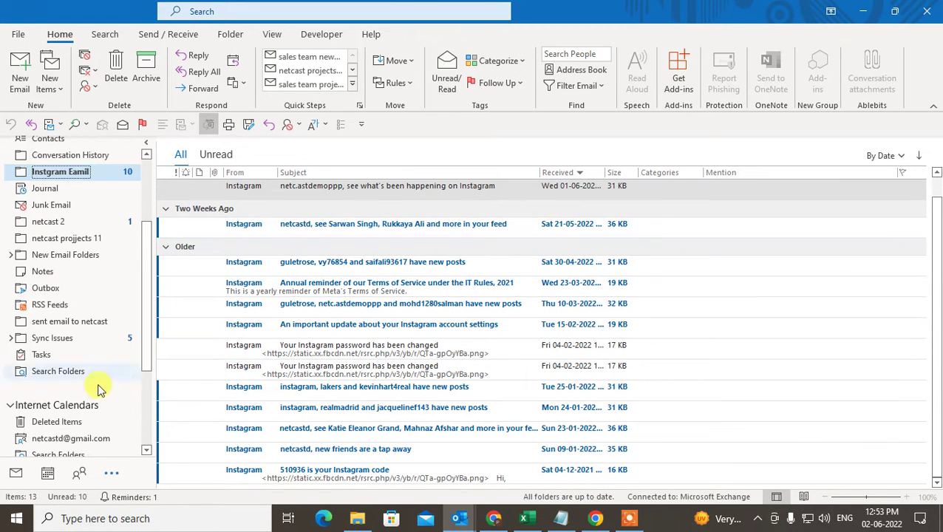
scroll(257, 411, "up", 1)
scroll(34, 257, "up", 3)
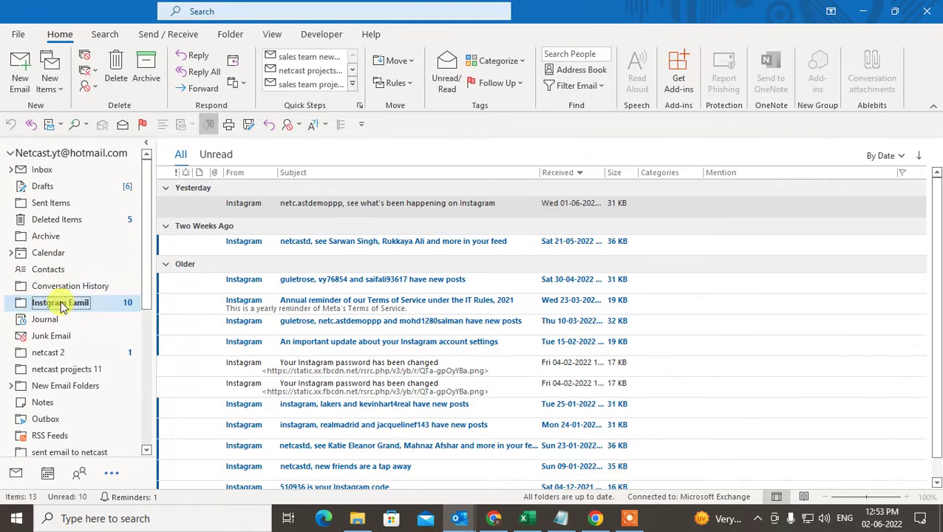
left_click(20, 171)
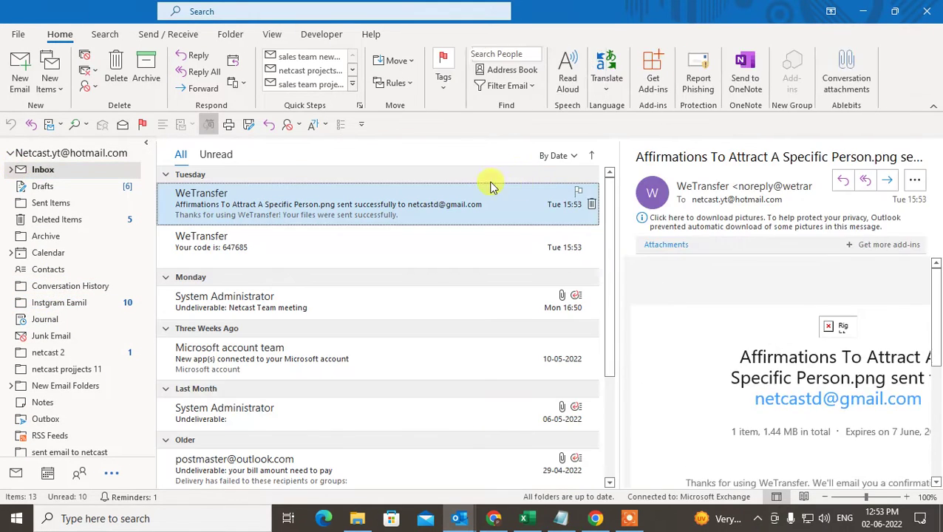
Bring up Manage Rules & Alerts and switch to the Inbox [netcast] rules.
left_click(397, 83)
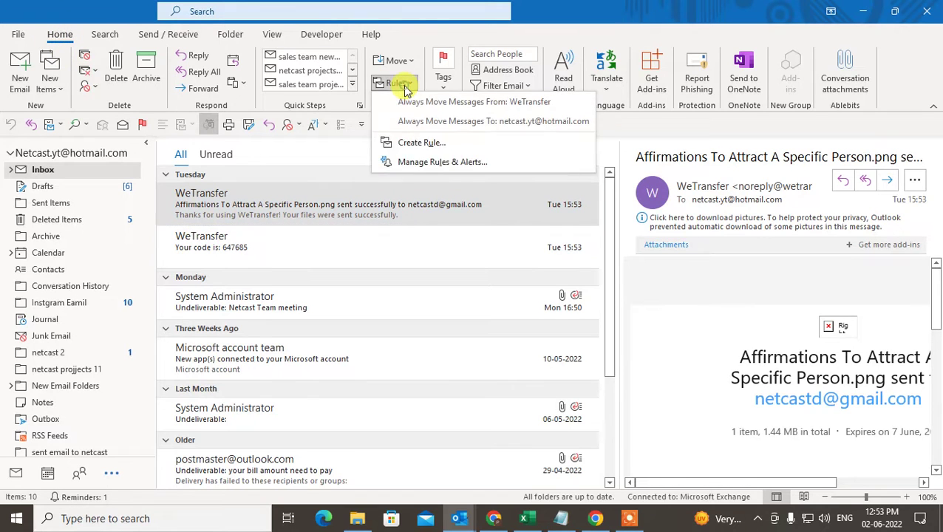
left_click(430, 164)
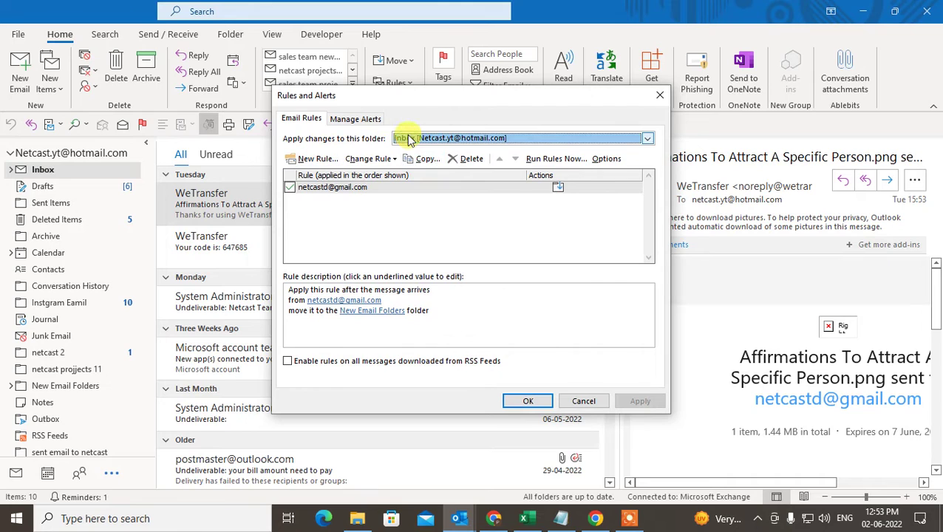
left_click(442, 138)
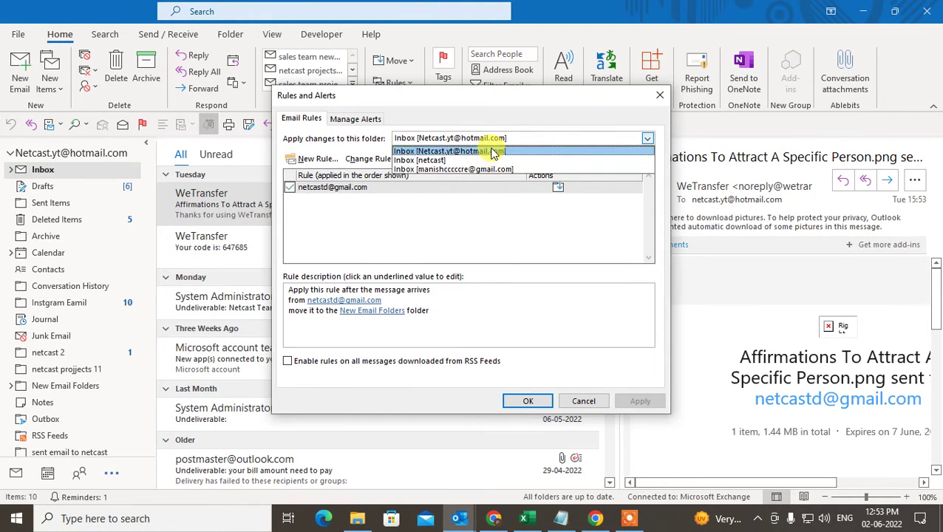
left_click(432, 160)
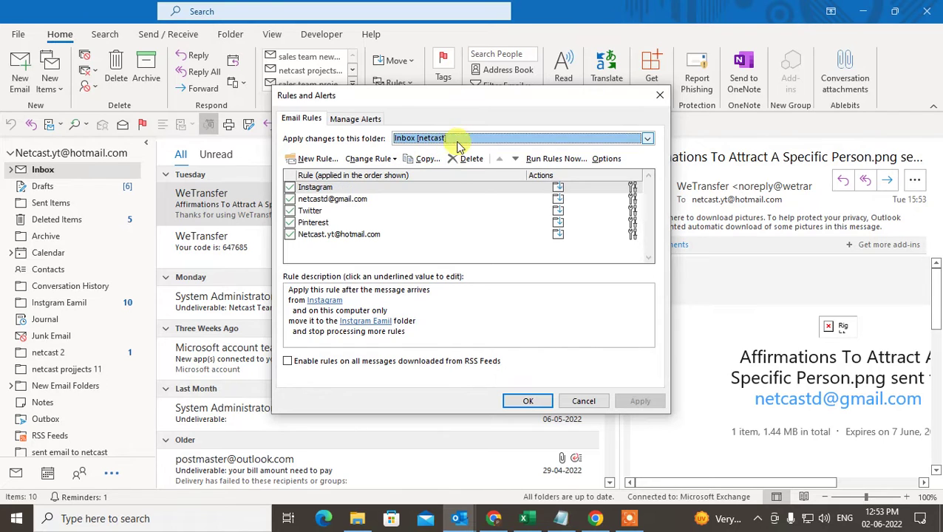
Delete every rule in the list, including Pinterest, Twitter and Instagram, confirming each deletion.
left_click(358, 234)
left_click(467, 158)
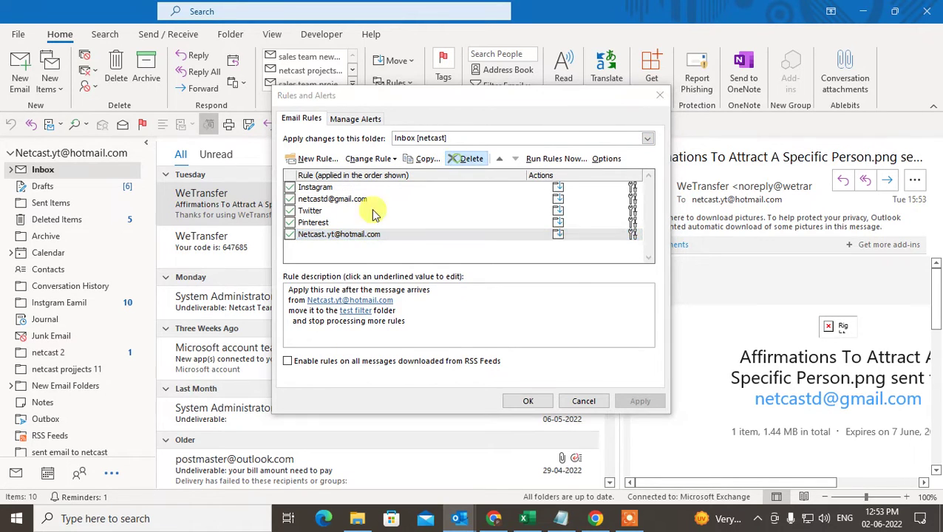
left_click(444, 298)
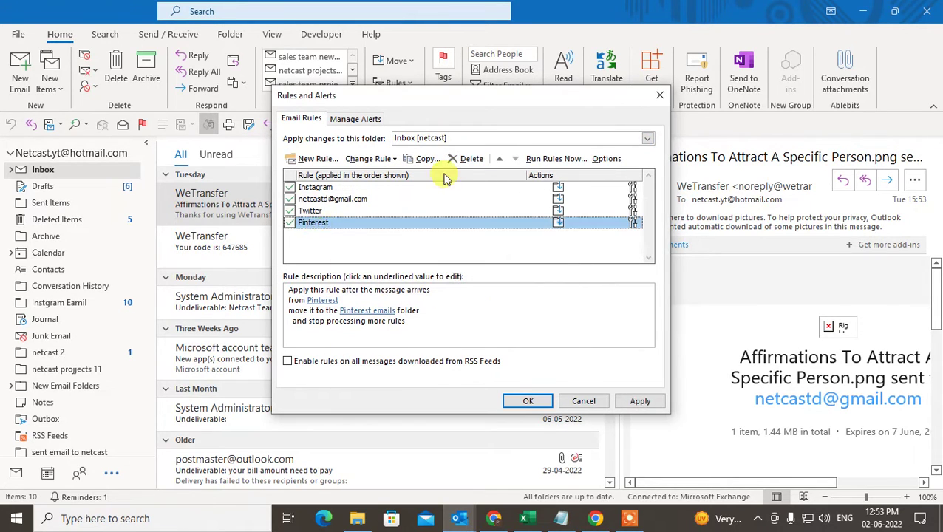
left_click(467, 158)
left_click(453, 301)
left_click(316, 212)
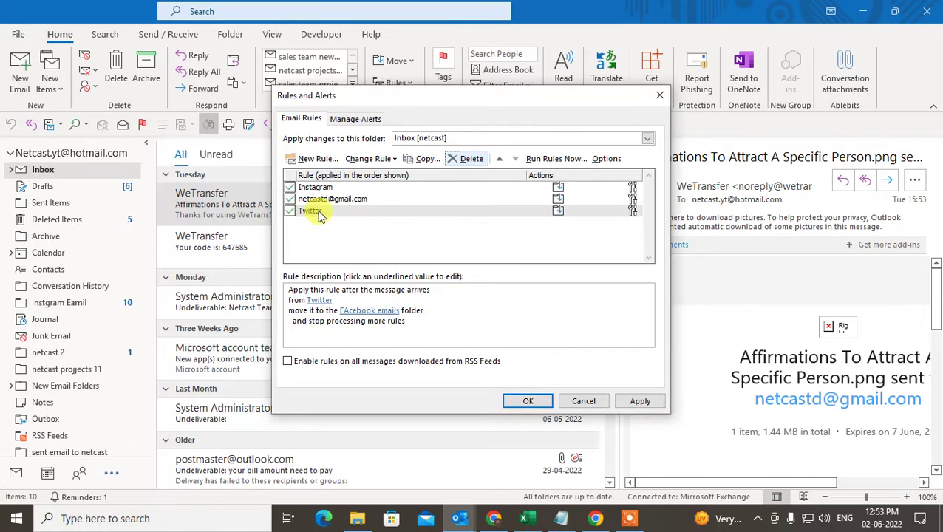
left_click(468, 158)
left_click(447, 298)
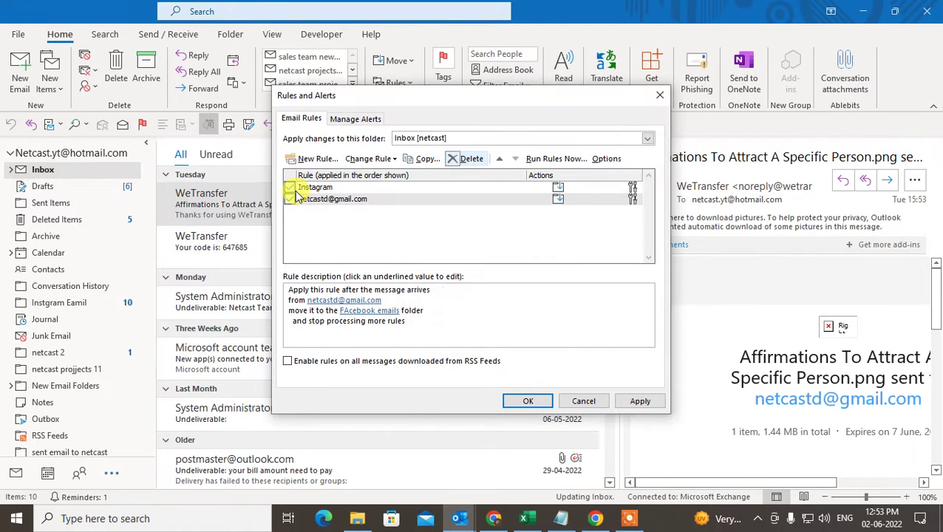
left_click(467, 158)
left_click(447, 297)
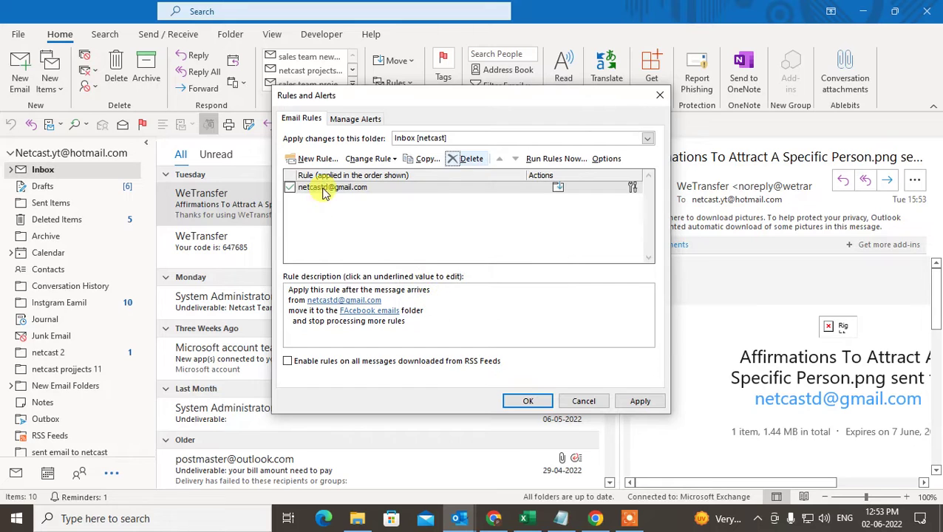
left_click(459, 158)
left_click(447, 297)
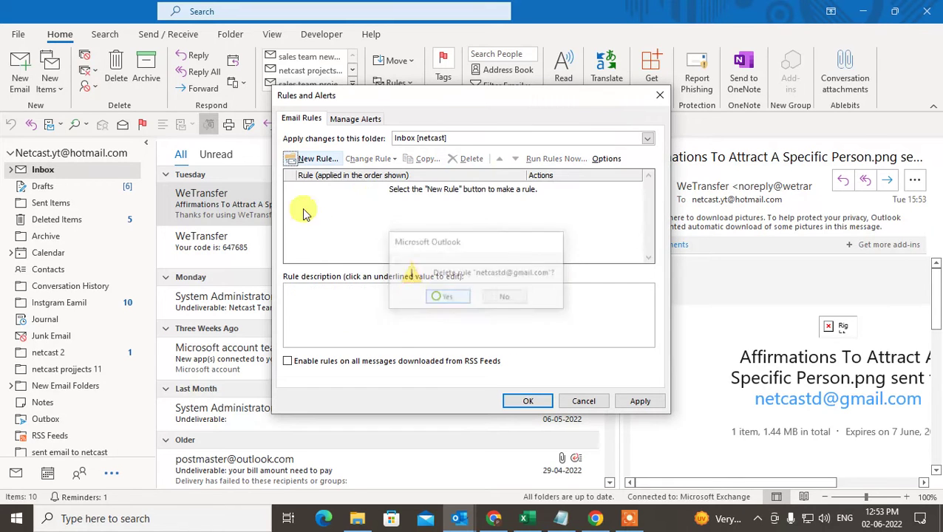
Start a new rule from the 'Move messages from someone to a folder' template.
left_click(310, 162)
left_click_drag(479, 74, 343, 81)
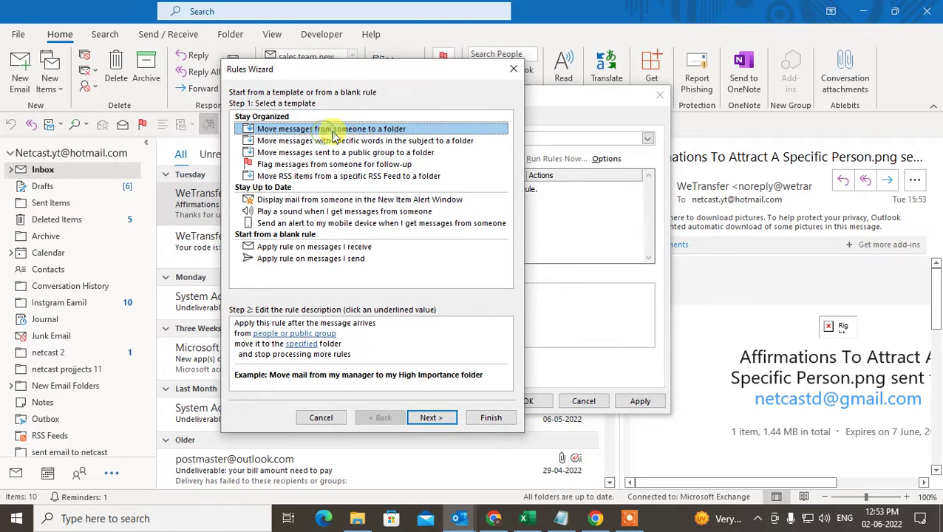
left_click(428, 418)
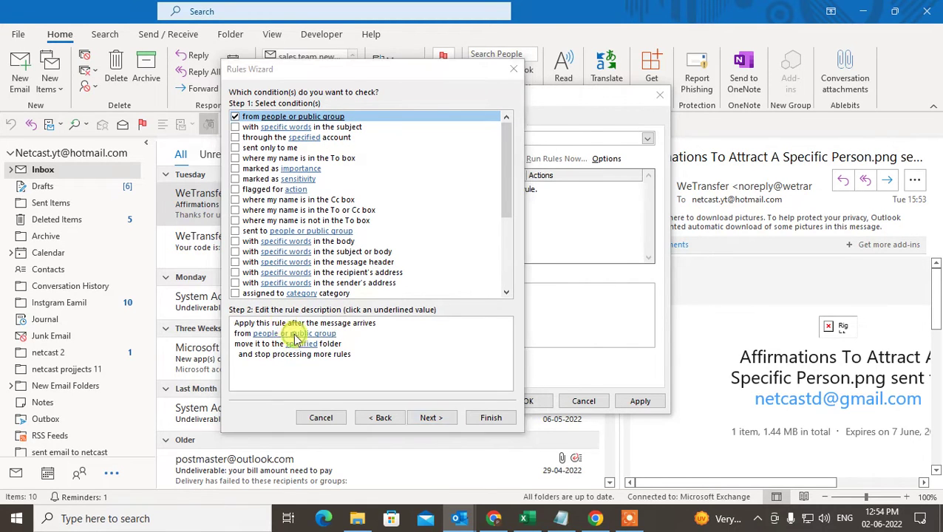
left_click(296, 333)
scroll(281, 250, "down", 1)
scroll(423, 344, "up", 1)
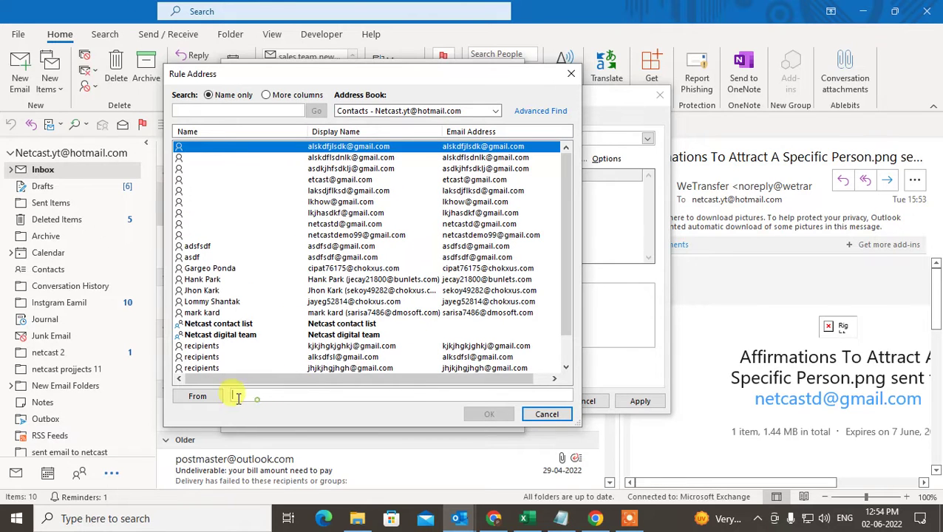
left_click(565, 73)
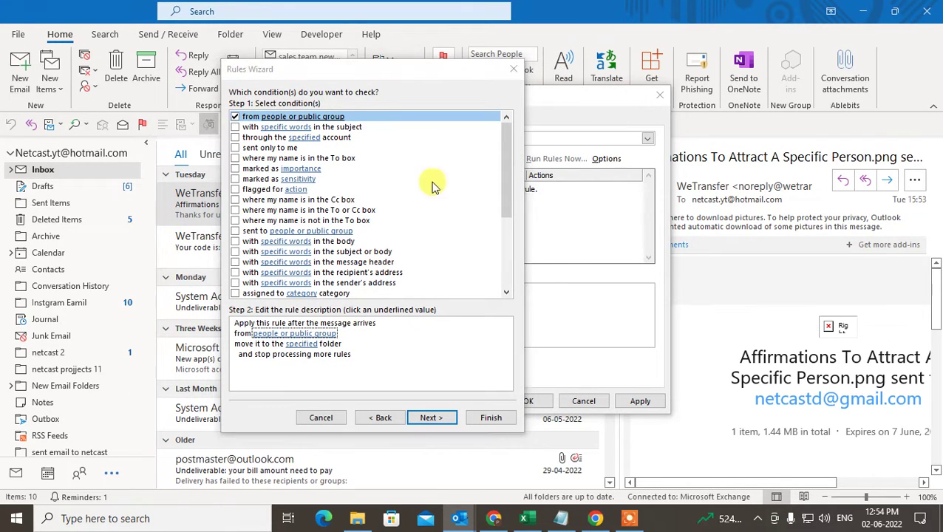
left_click(279, 334)
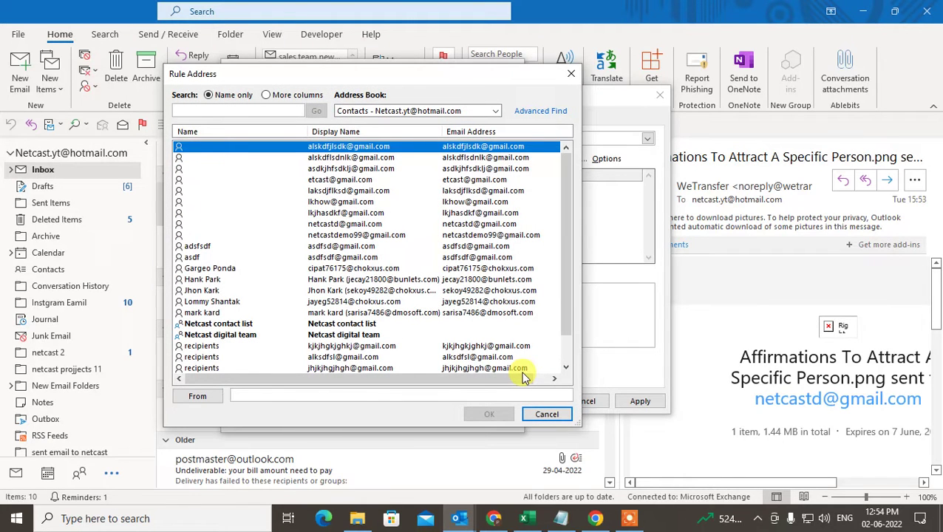
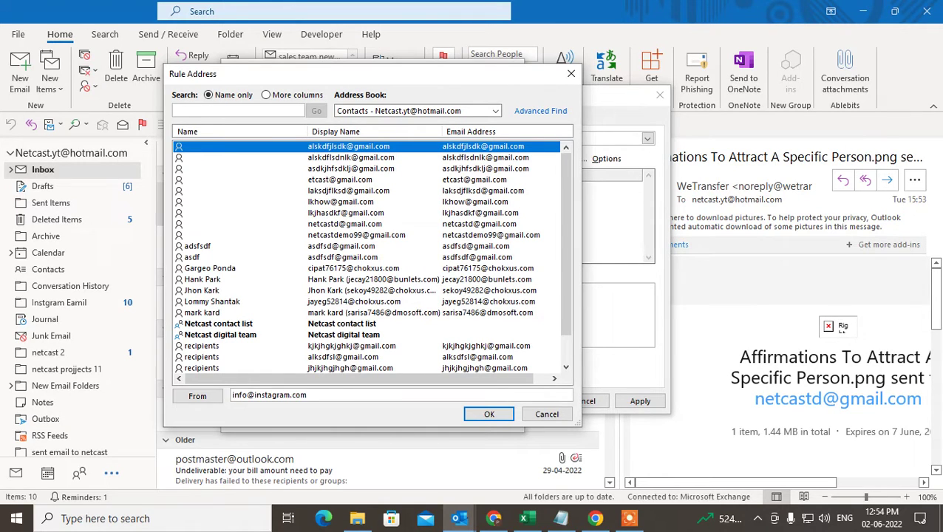
left_click(488, 415)
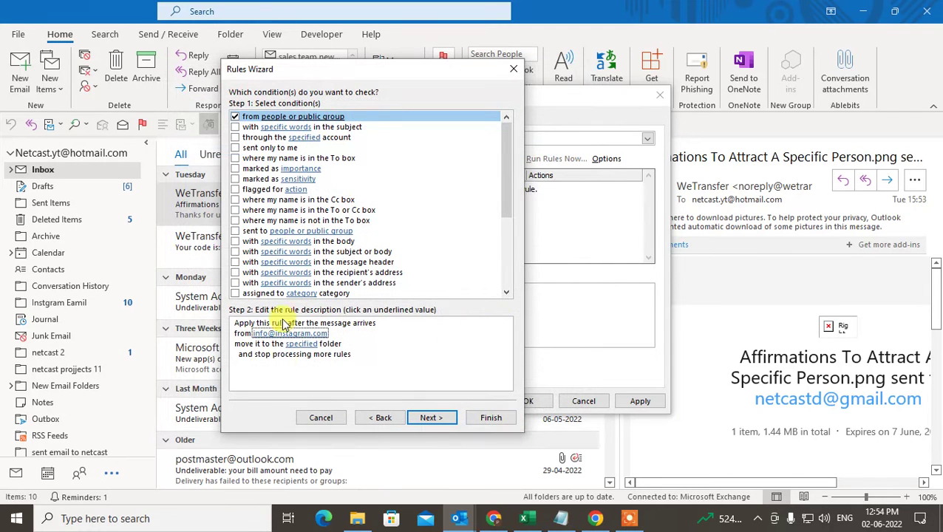
Choose 'new folder personal' as the rule's destination folder and advance to the actions page.
left_click(296, 345)
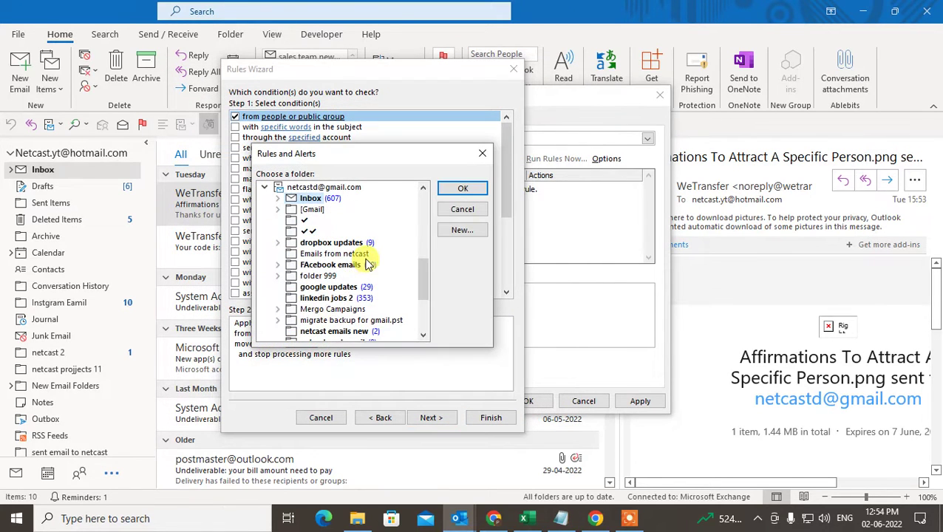
left_click_drag(422, 270, 423, 303)
left_click(325, 287)
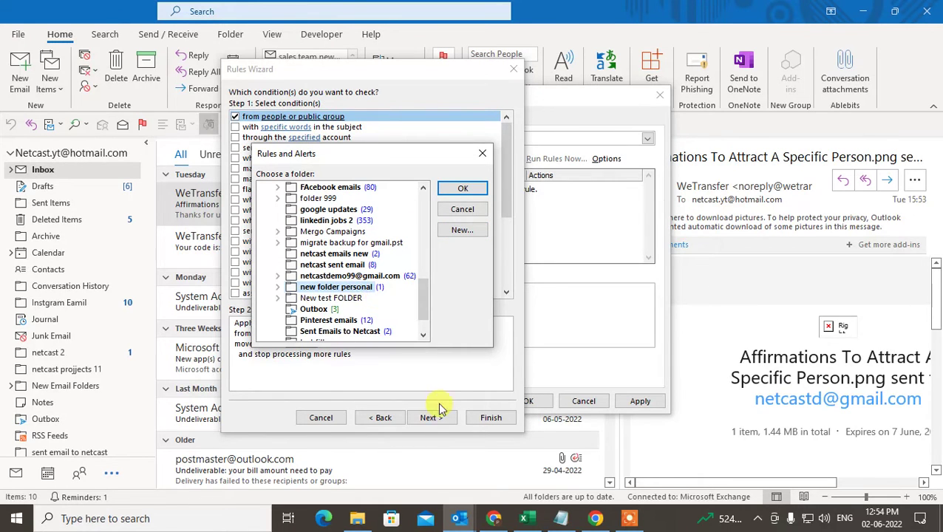
left_click(464, 189)
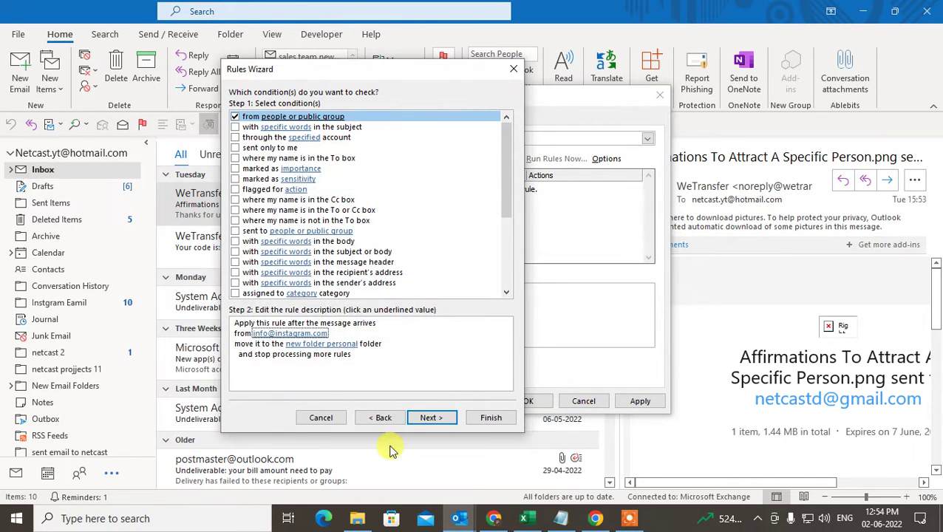
left_click(432, 417)
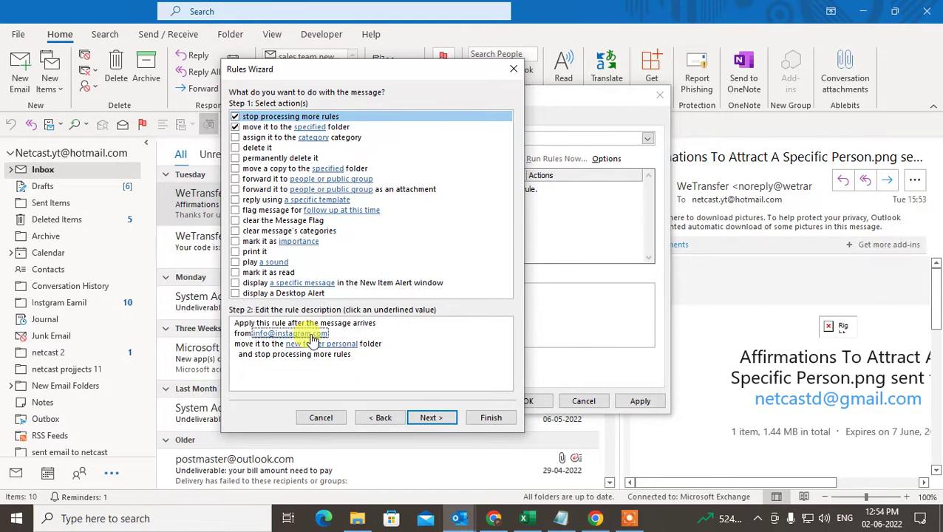
left_click(429, 419)
left_click(435, 418)
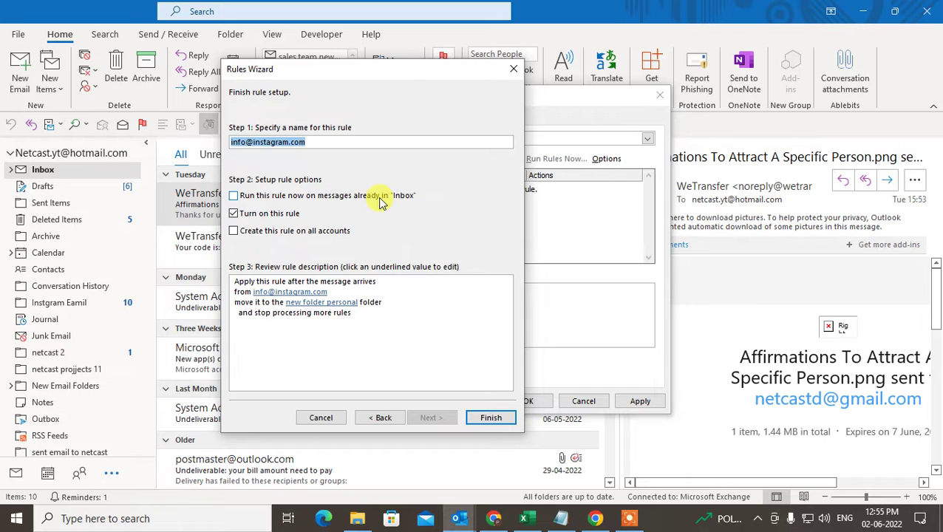
left_click(237, 200)
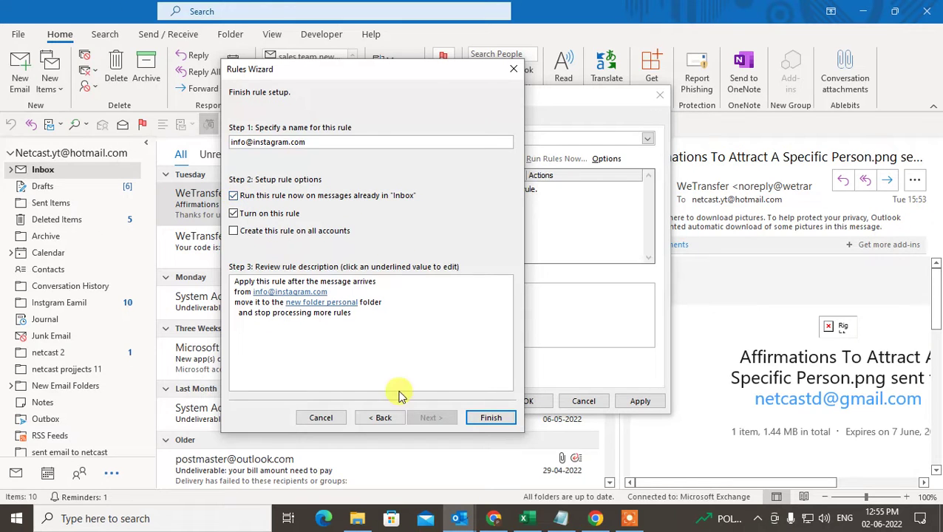
left_click(492, 419)
key("Tab")
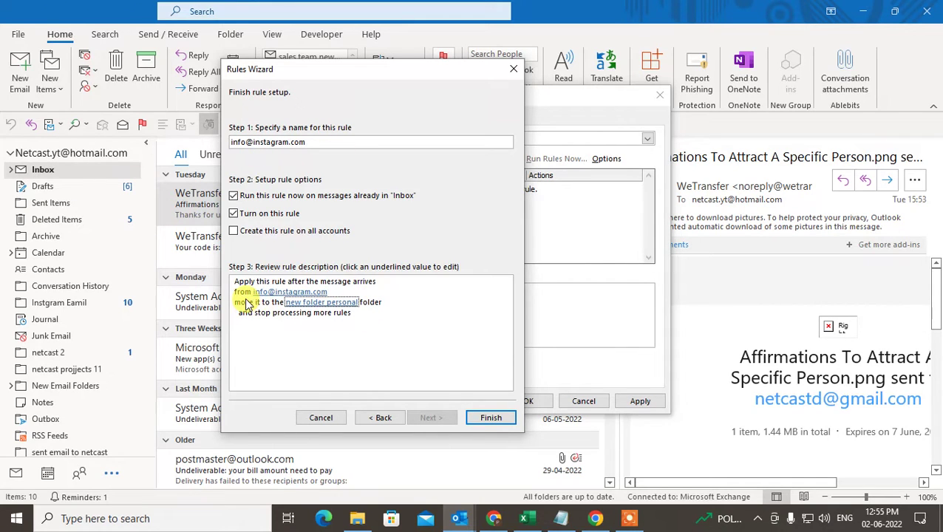
key("shift+Tab")
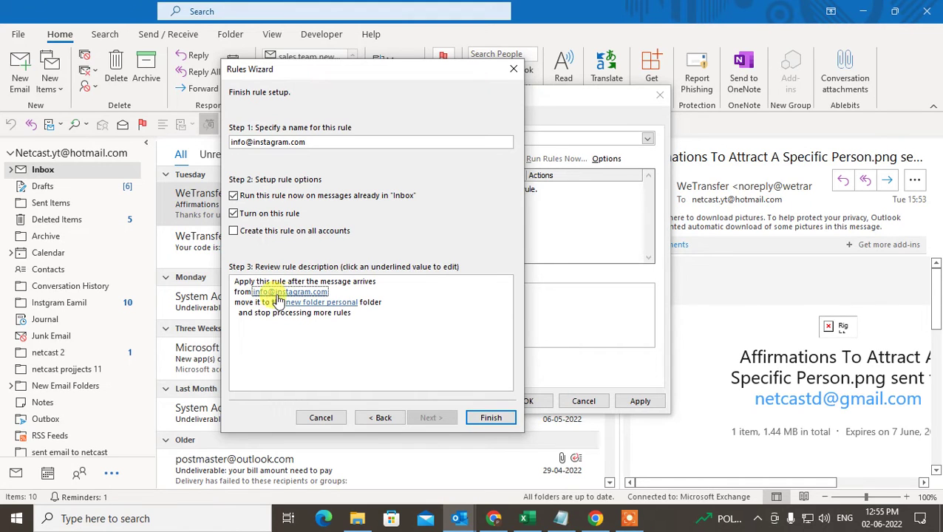
key("Tab")
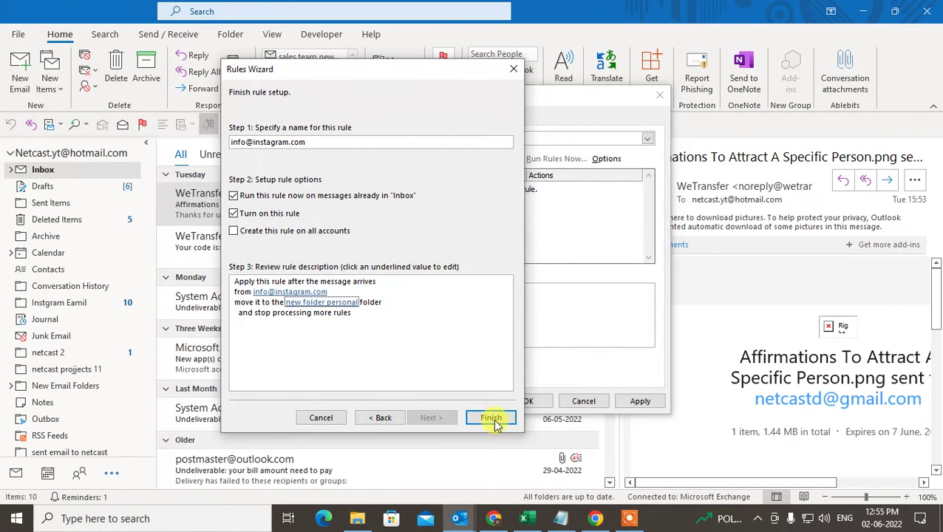